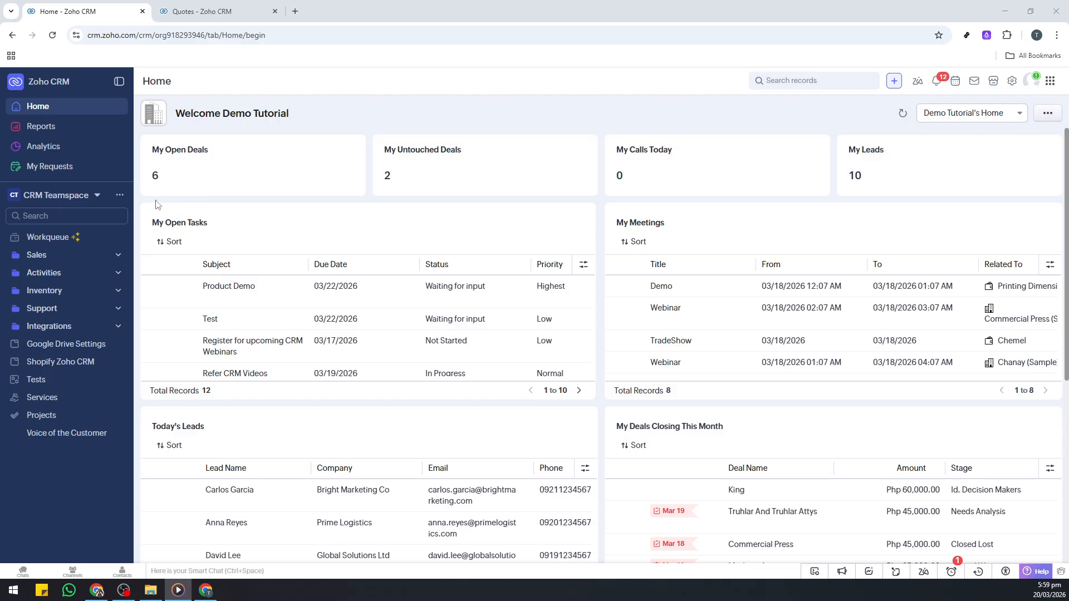
# Open the Quotes module under Inventory and start creating a new quote in the second browser tab.
pyautogui.click(46, 293)
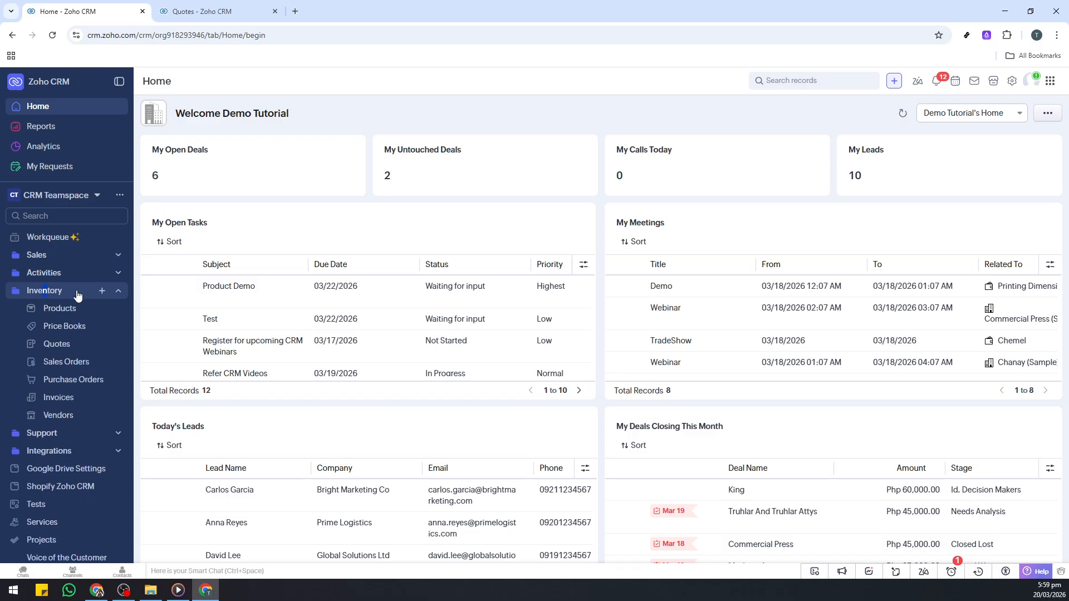
pyautogui.click(71, 345)
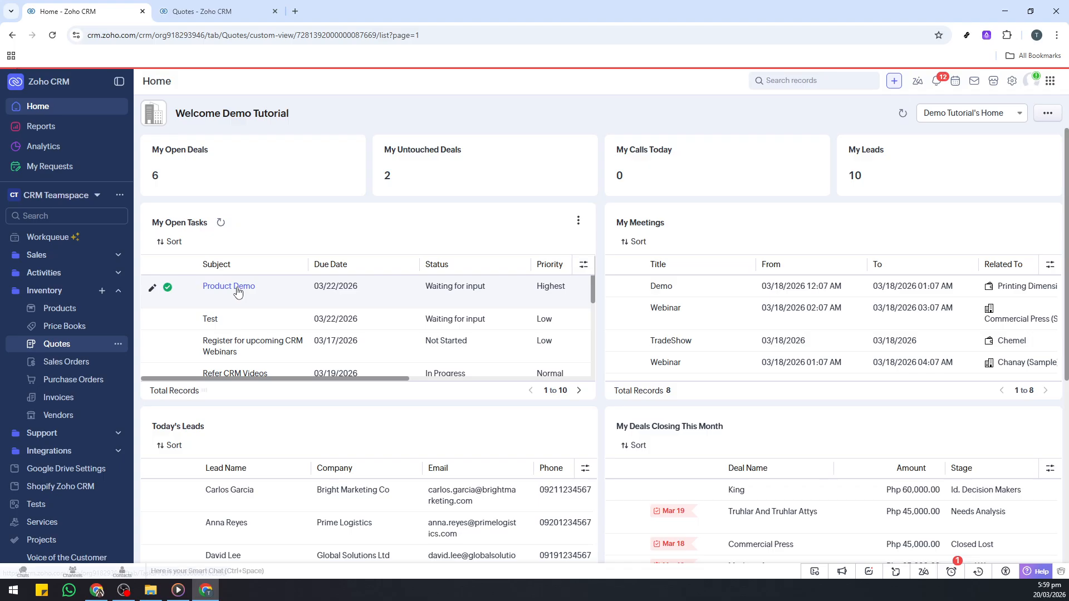
pyautogui.hotkey('ctrl', 'Tab')
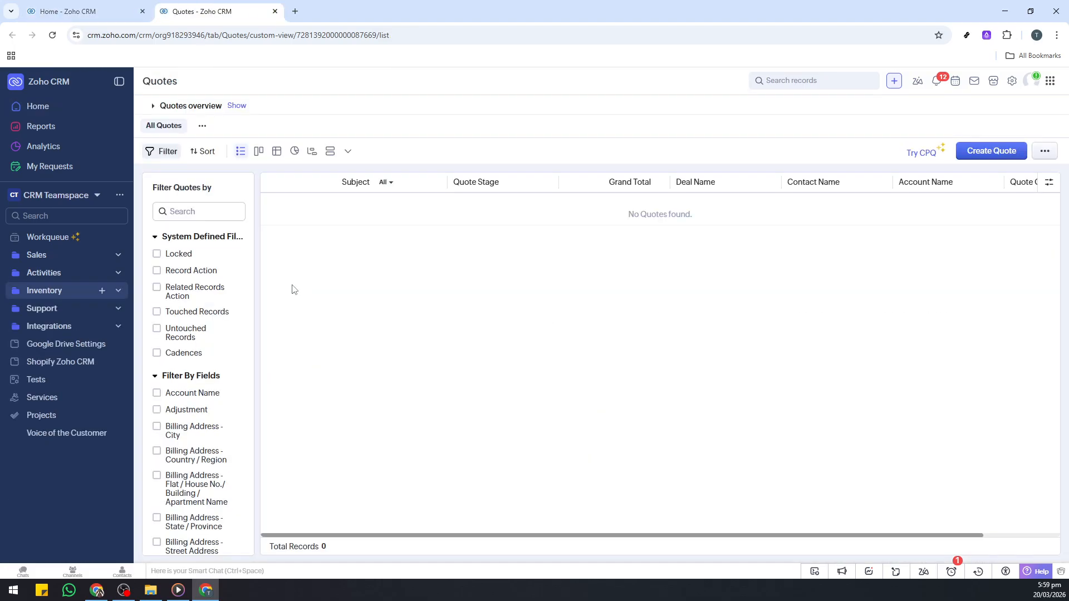
pyautogui.click(985, 157)
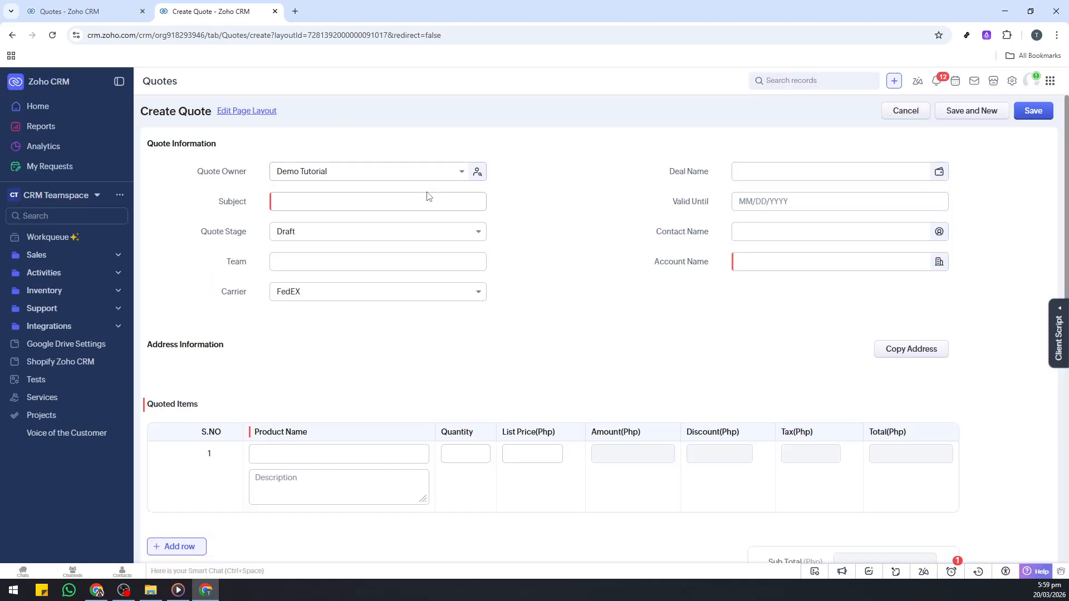
# Set the new quote's subject to Test and close the other open browser tab.
pyautogui.click(317, 172)
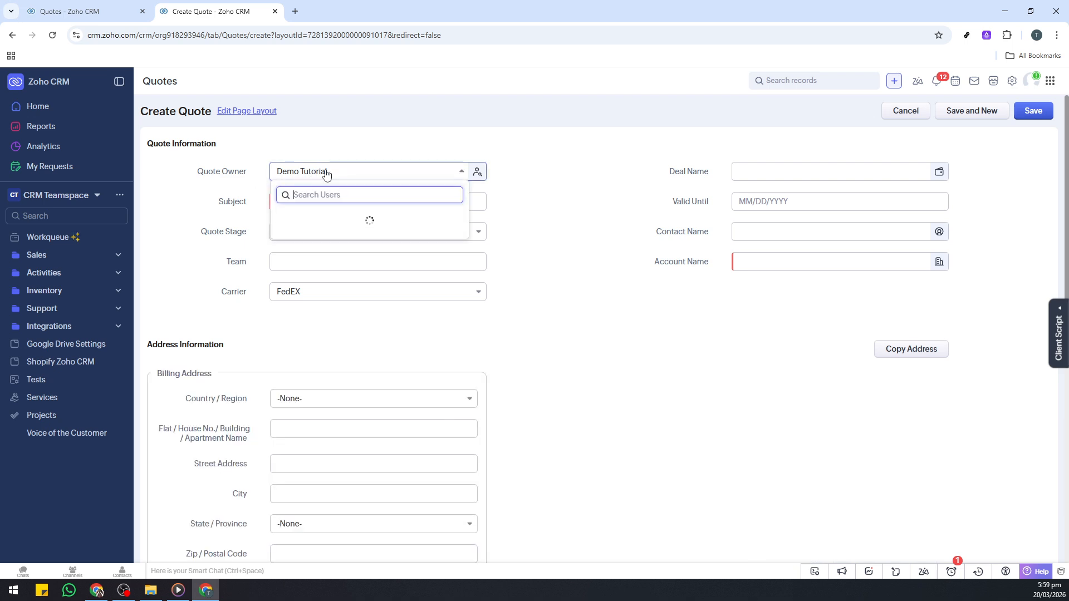
pyautogui.click(374, 149)
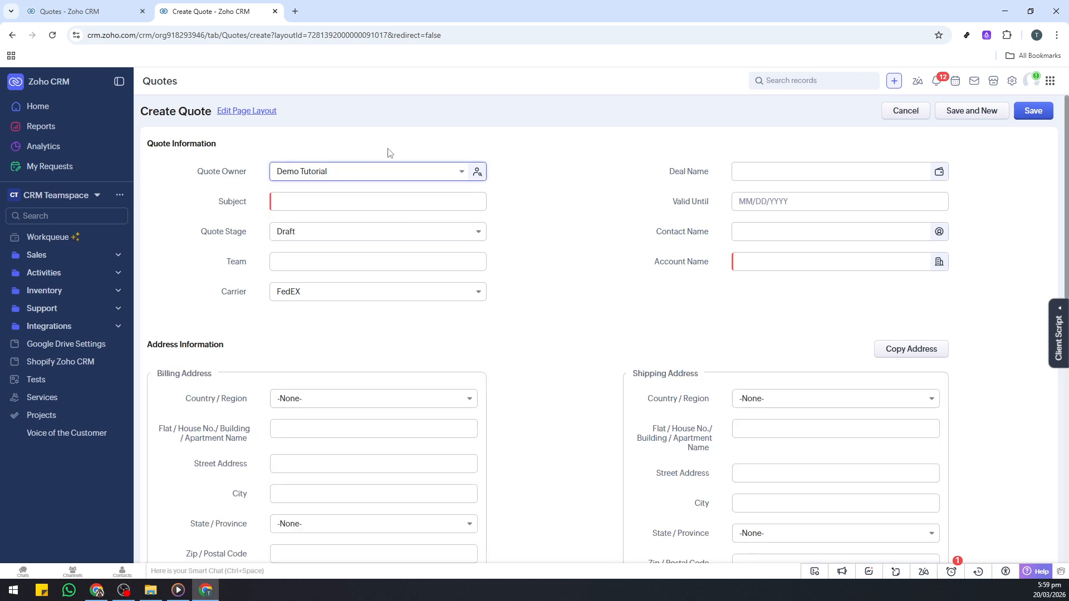
pyautogui.click(294, 202)
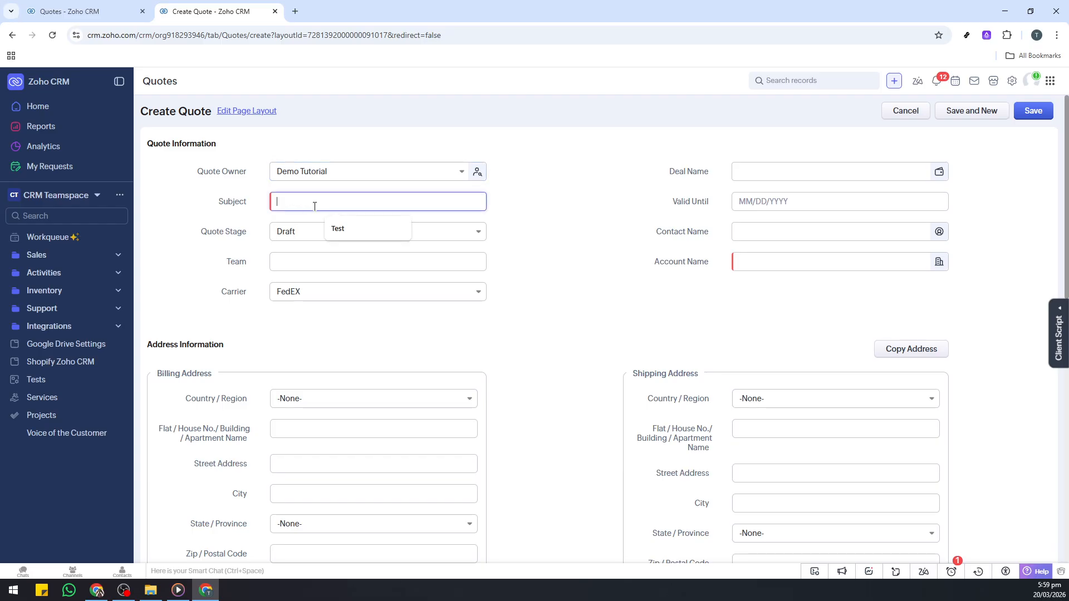
pyautogui.click(351, 230)
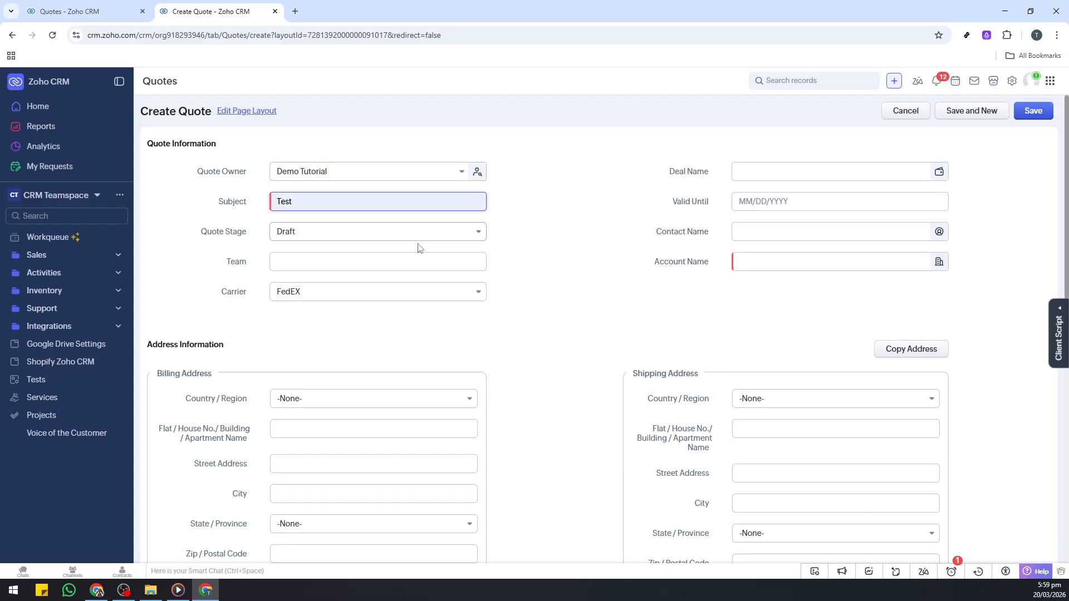
pyautogui.click(144, 12)
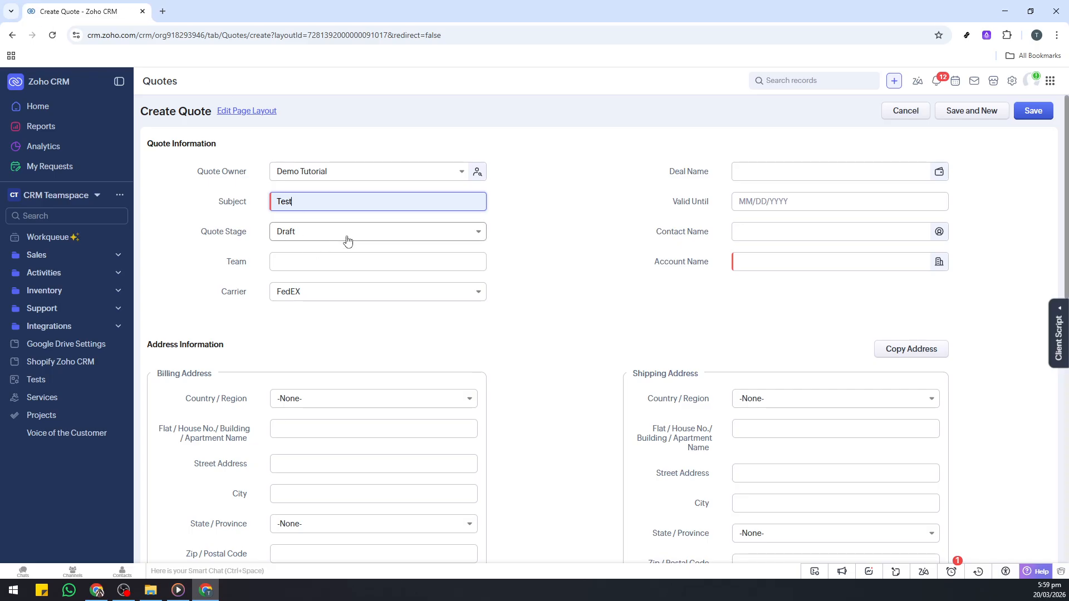
pyautogui.click(534, 215)
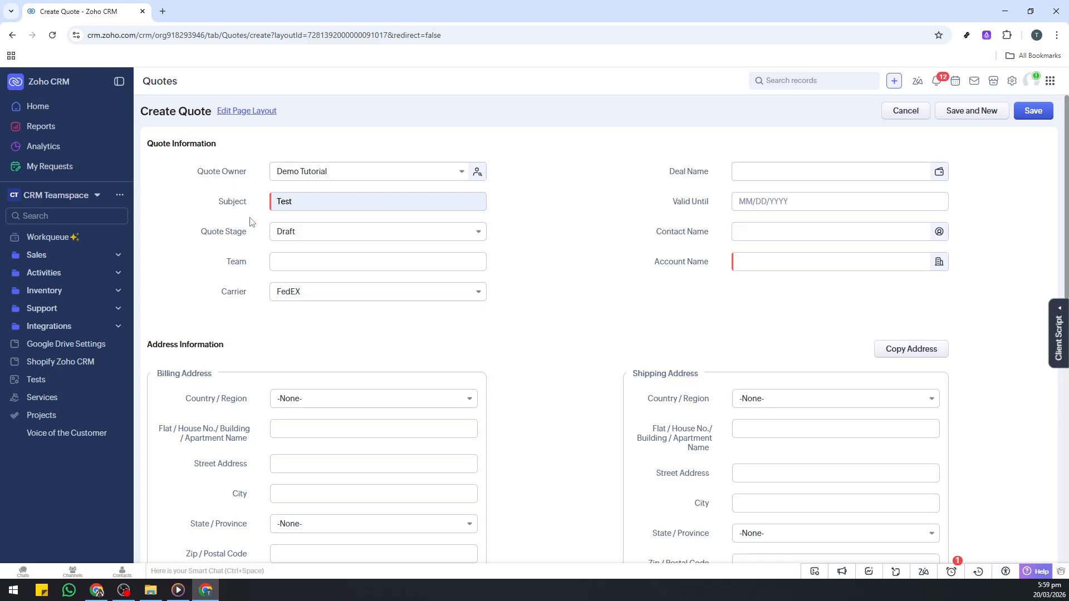
# Set the quote stage to Negotiation.
pyautogui.click(310, 233)
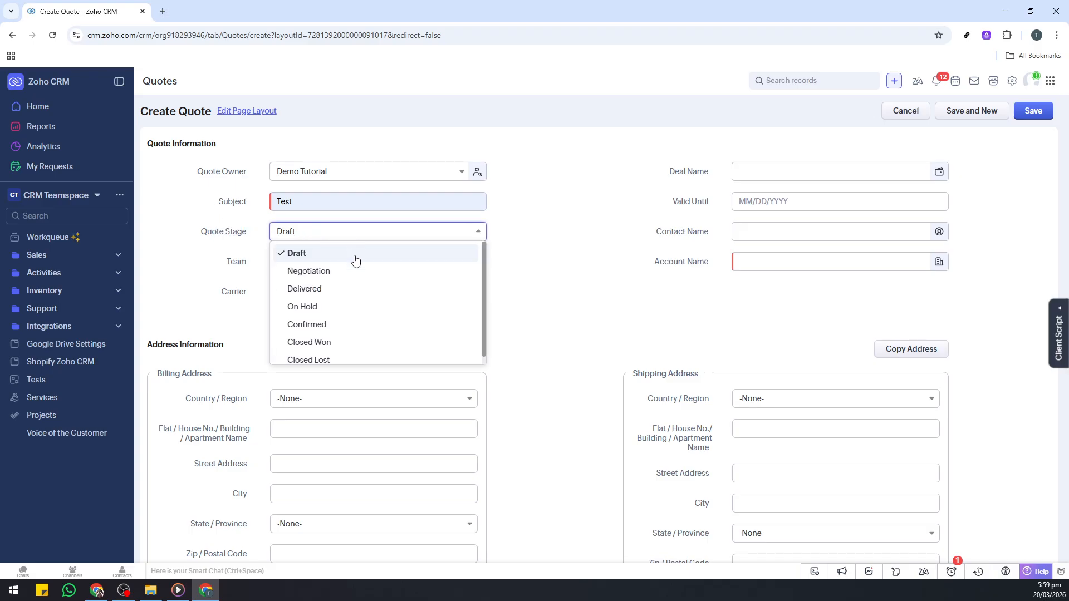
pyautogui.click(321, 272)
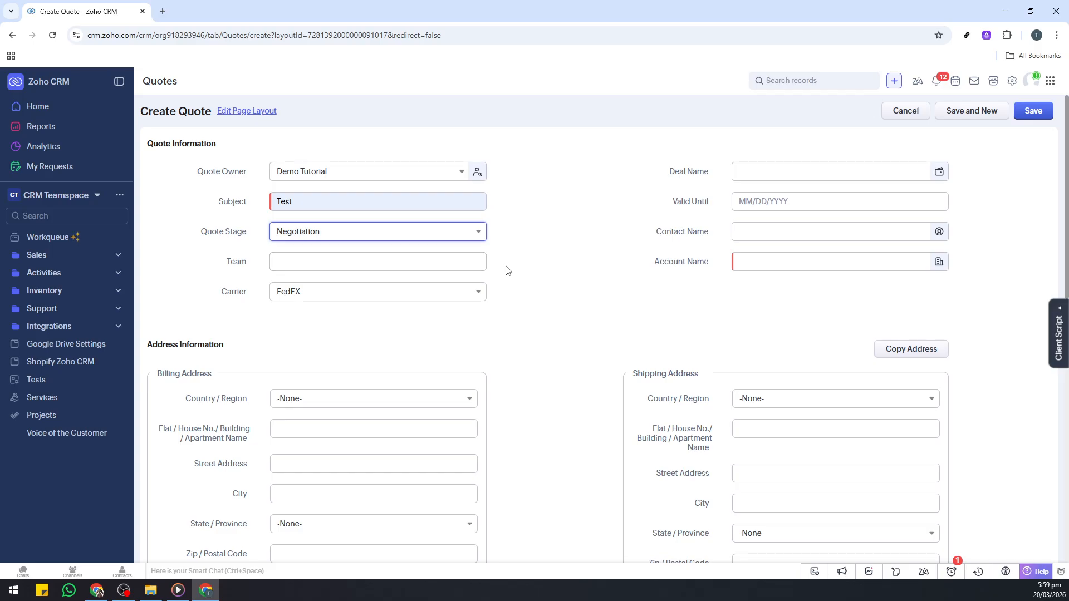
pyautogui.click(523, 269)
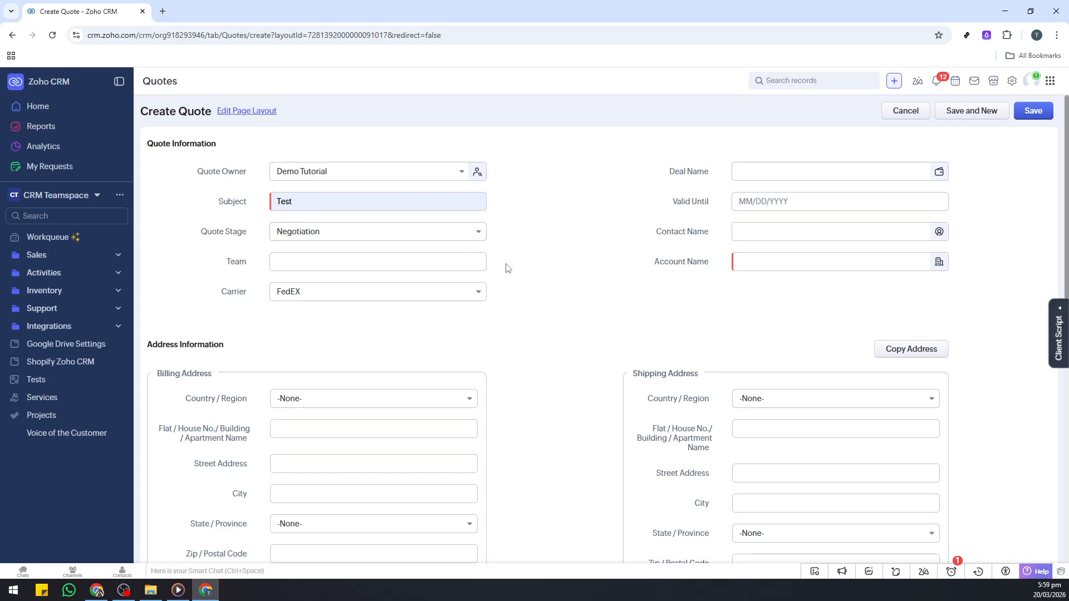
# Enter Team A as the quote's team and choose UPS as the carrier.
pyautogui.click(440, 265)
pyautogui.write('Team A')
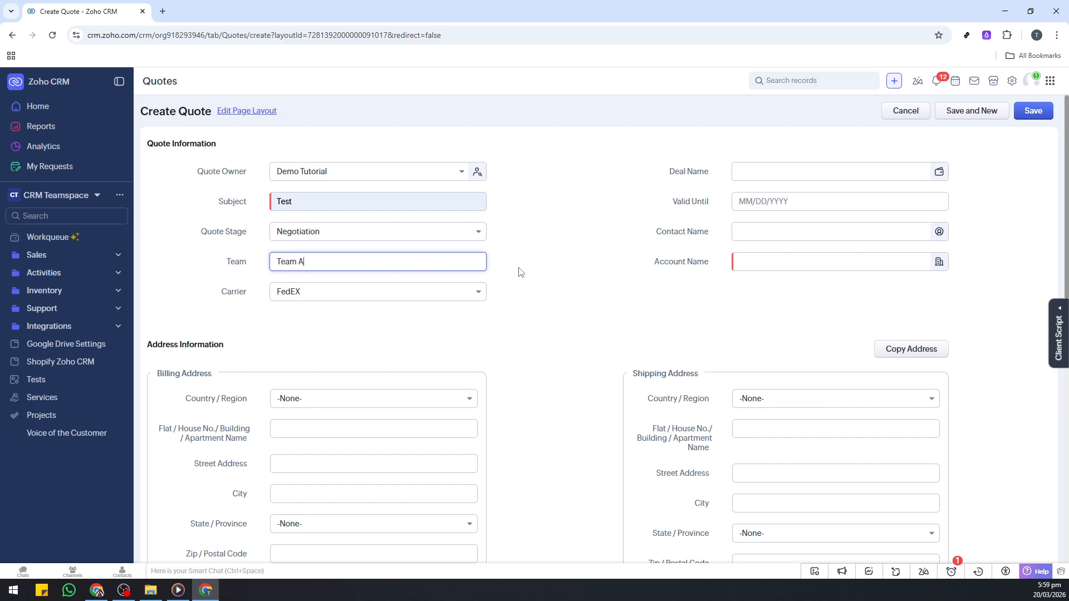
pyautogui.click(533, 275)
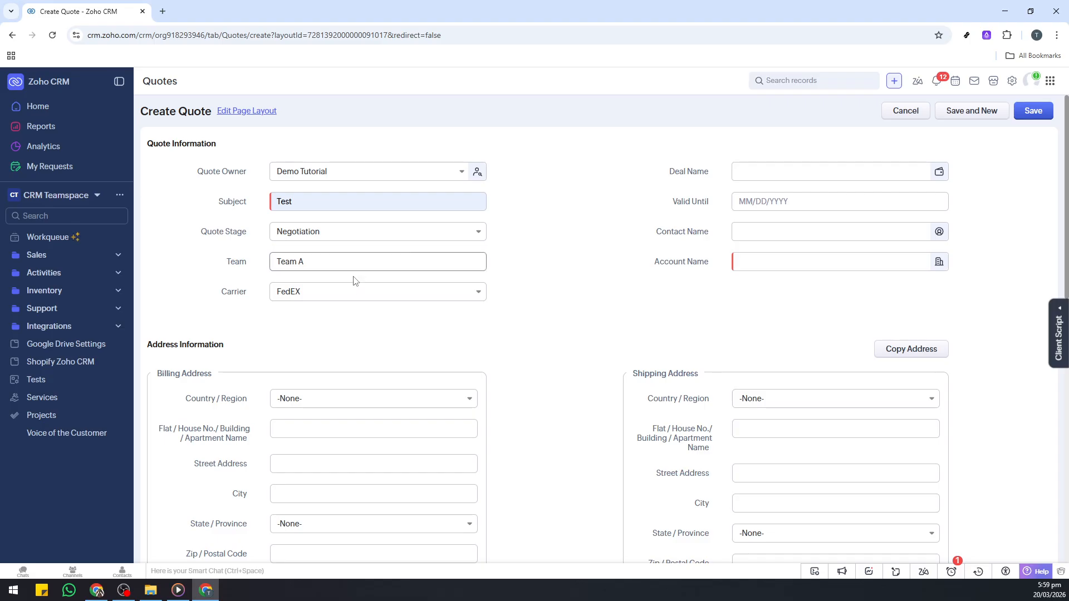
pyautogui.click(340, 296)
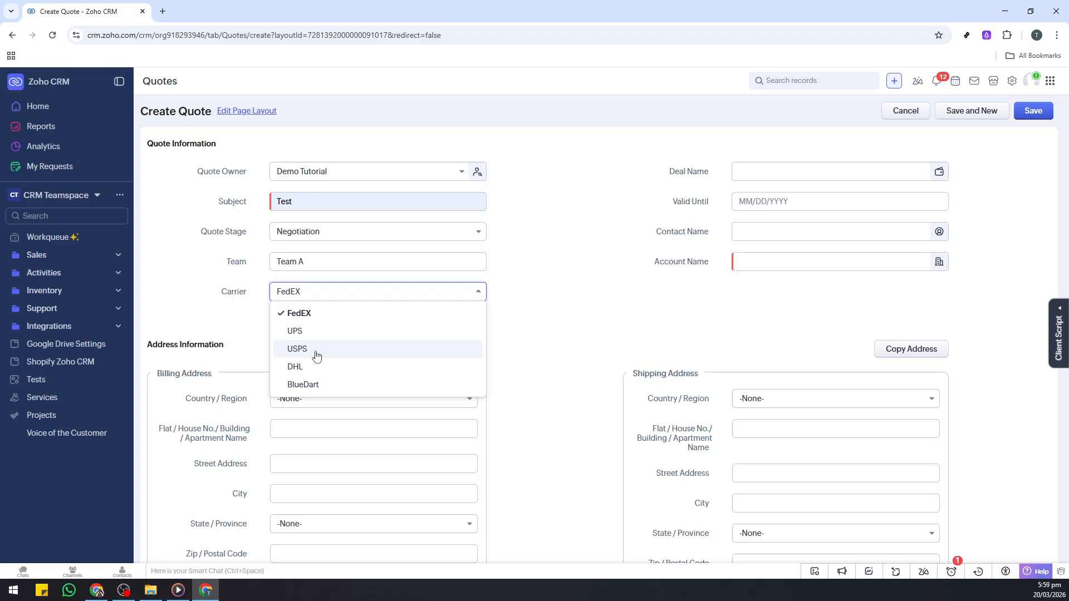
pyautogui.click(317, 333)
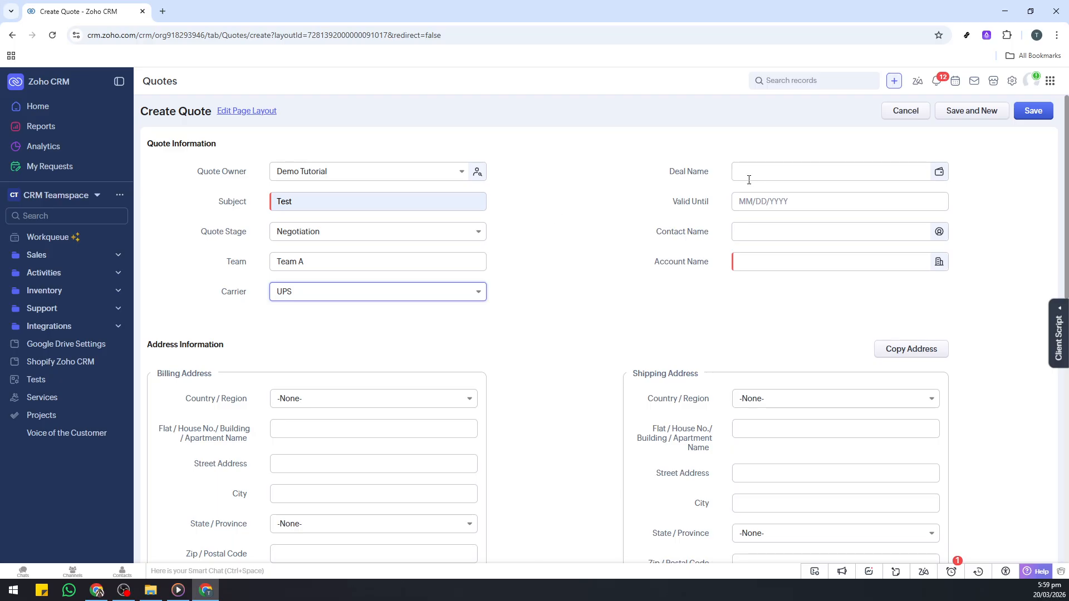
# Link the quote to the existing deal Truhlar And Truhlar Attys.
pyautogui.doubleClick(700, 171)
pyautogui.click(778, 174)
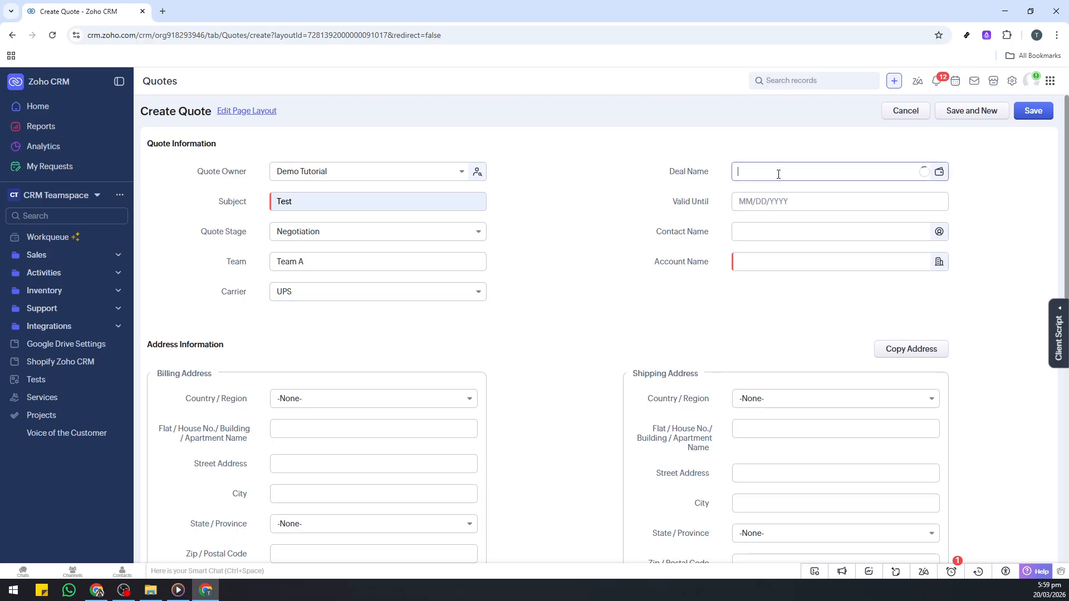
pyautogui.write('T')
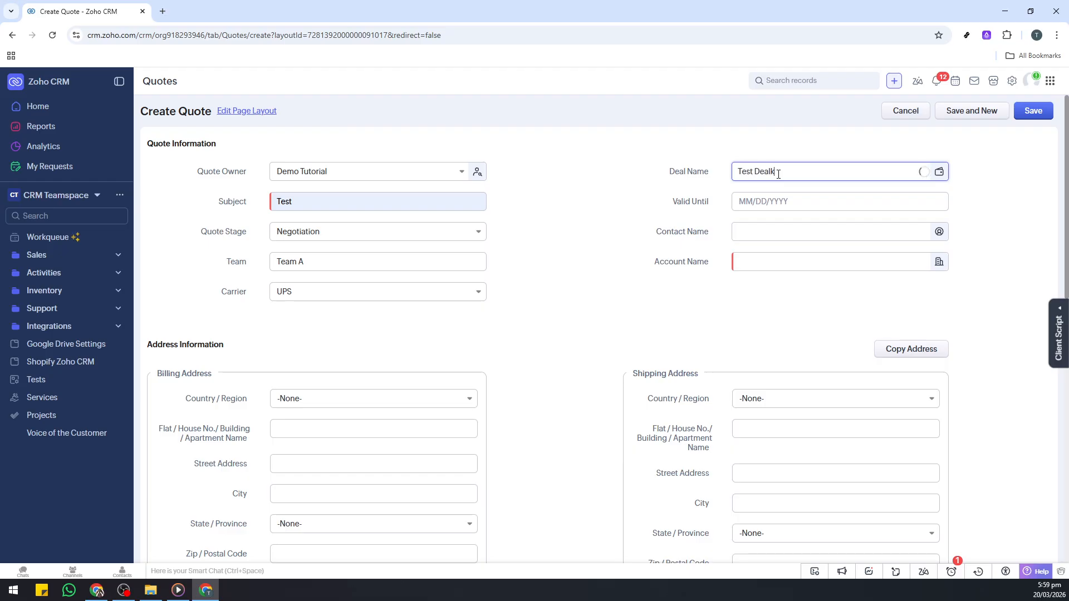
pyautogui.write('est Deal')
pyautogui.click(791, 195)
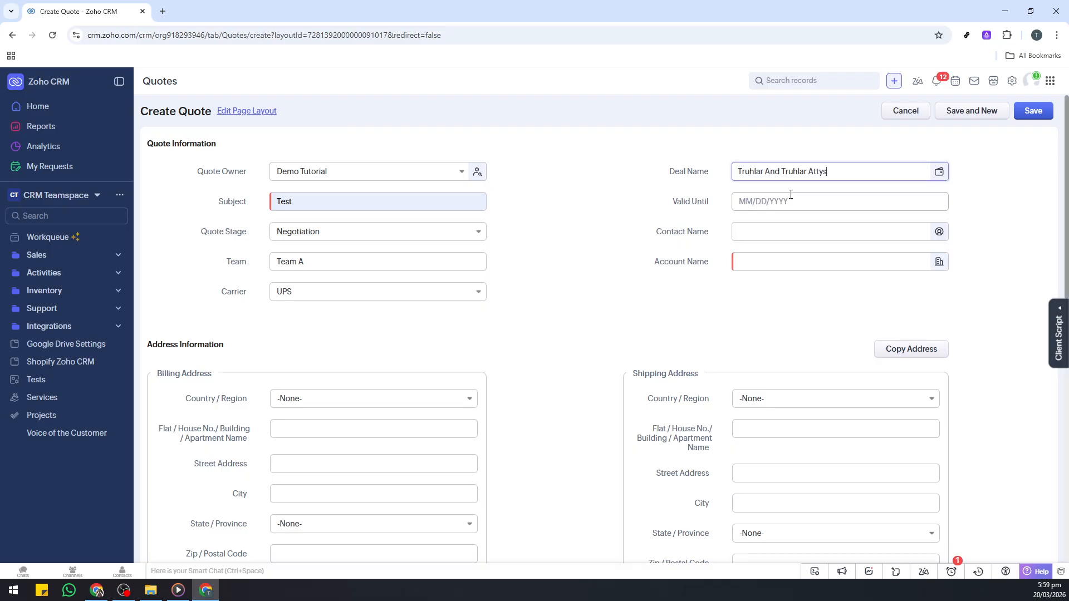
# Set the quote's valid-until date to 03/22/2026.
pyautogui.click(743, 207)
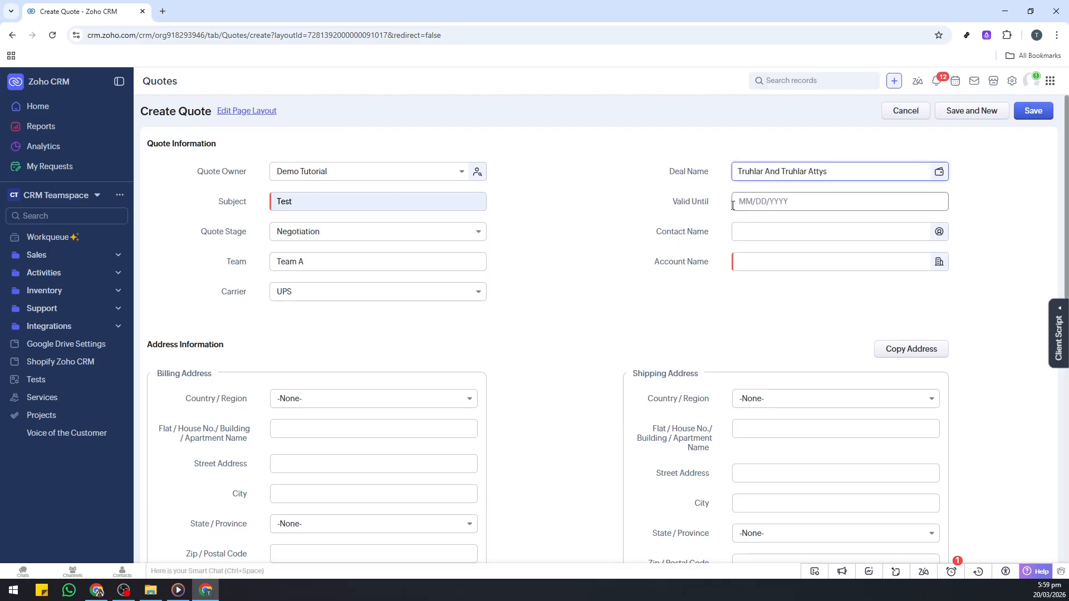
pyautogui.click(795, 204)
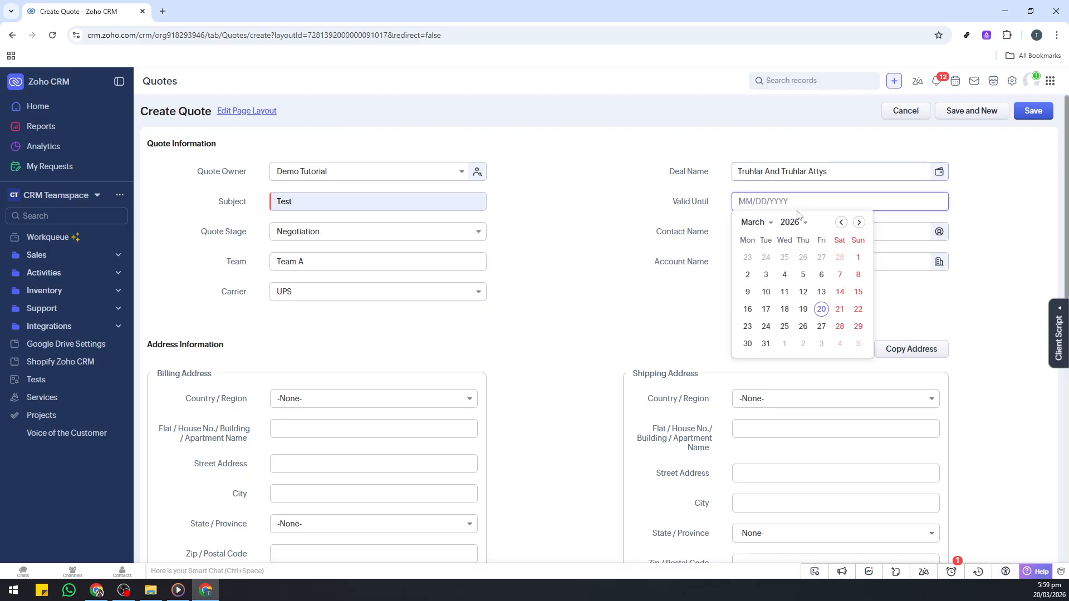
pyautogui.click(858, 310)
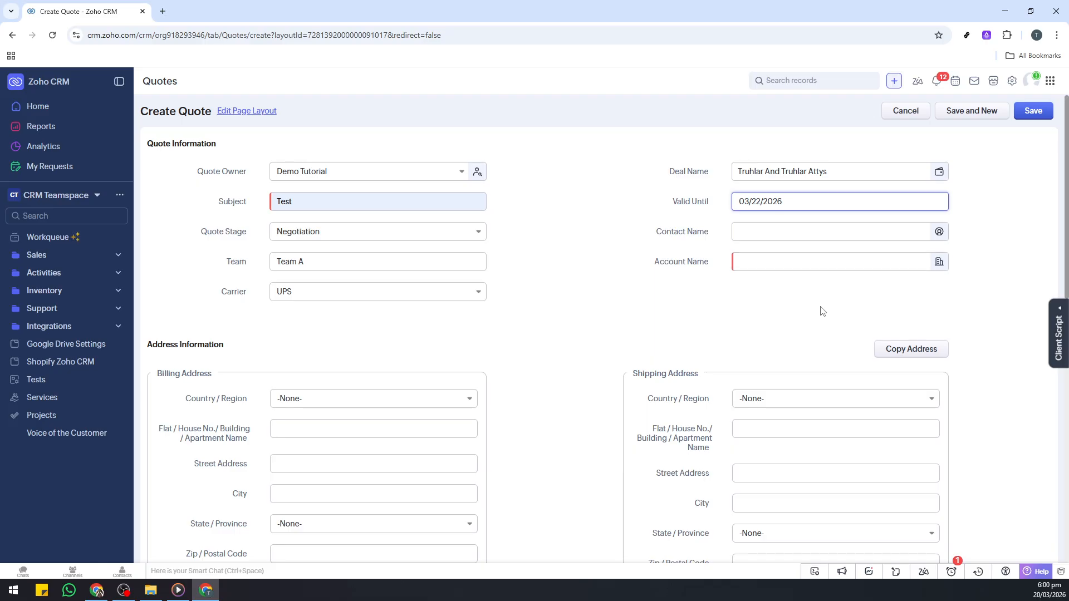
# Select an existing contact for the quote and set its account to Truhlar And Truhlar (Sample).
pyautogui.click(769, 232)
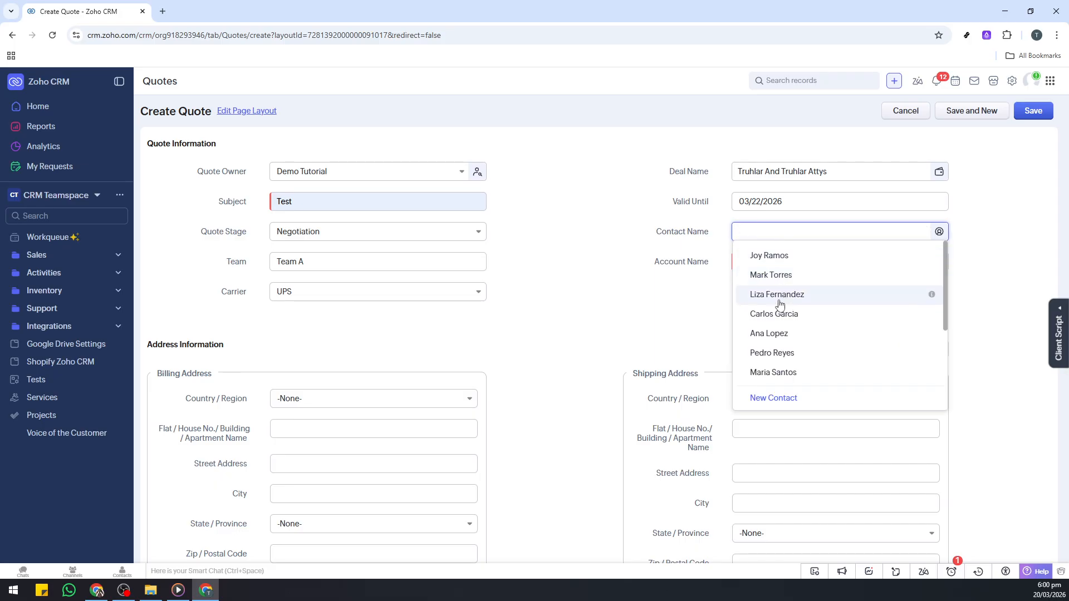
pyautogui.click(780, 335)
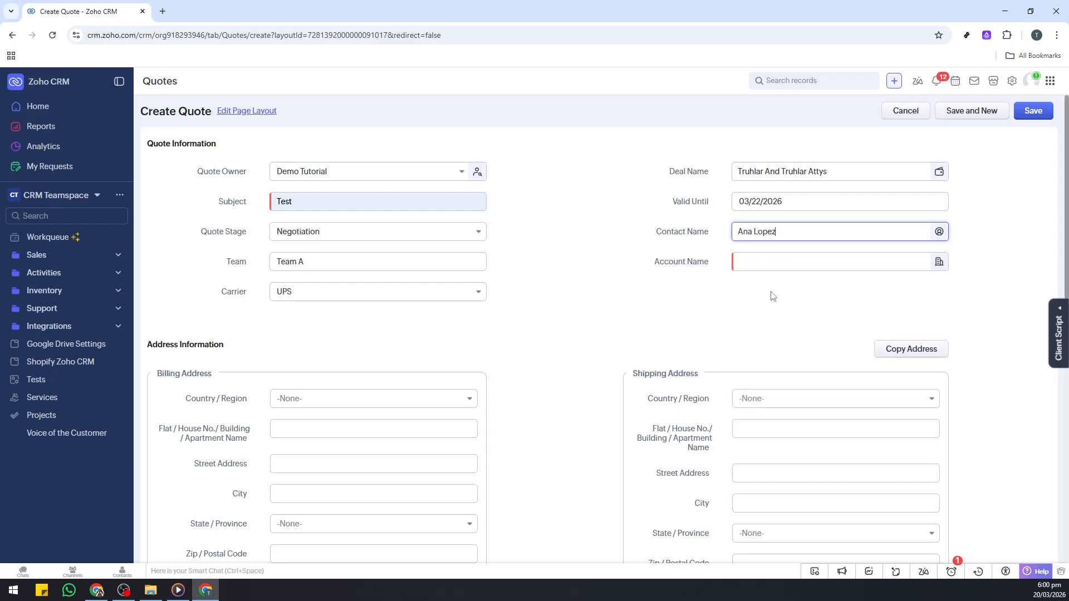
pyautogui.scroll(-1, 746, 312)
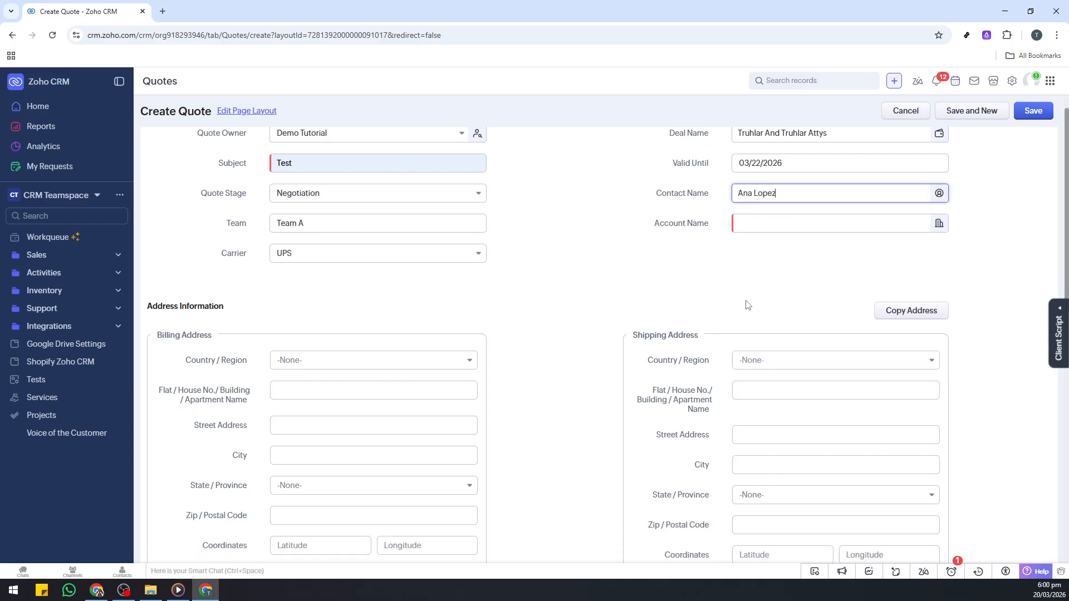
pyautogui.click(761, 208)
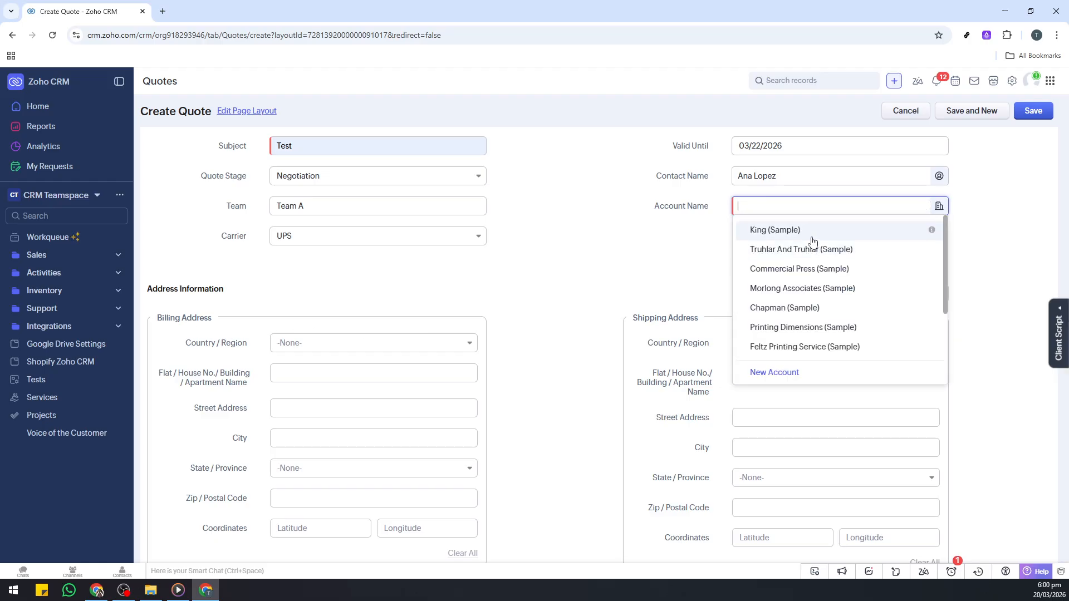
pyautogui.click(802, 250)
# Add the product Coolant (121) to the first row of the quoted items.
pyautogui.scroll(-1, 460, 326)
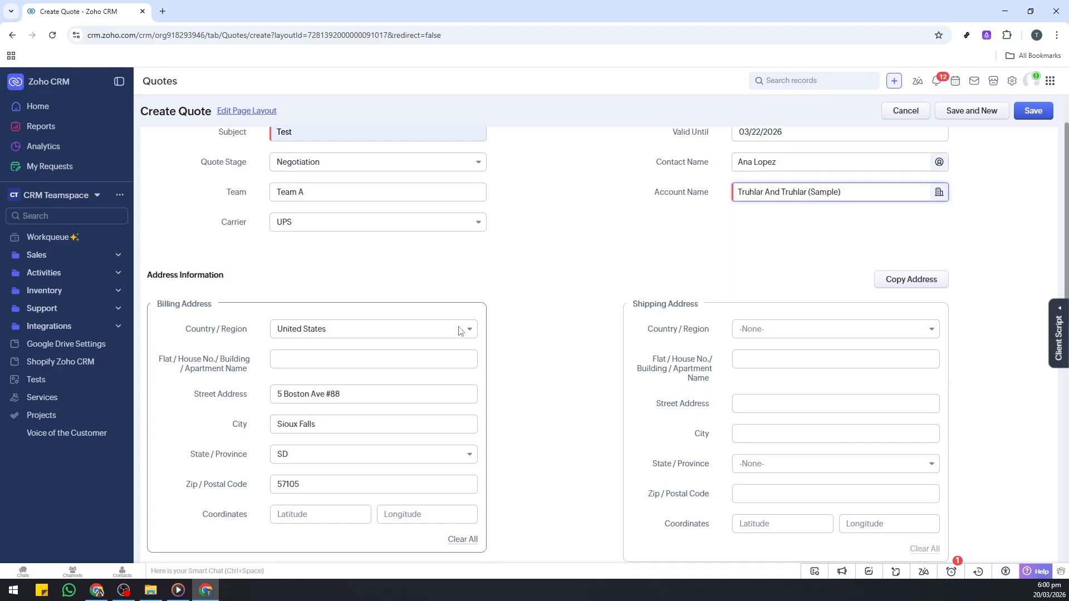
pyautogui.scroll(-2, 460, 330)
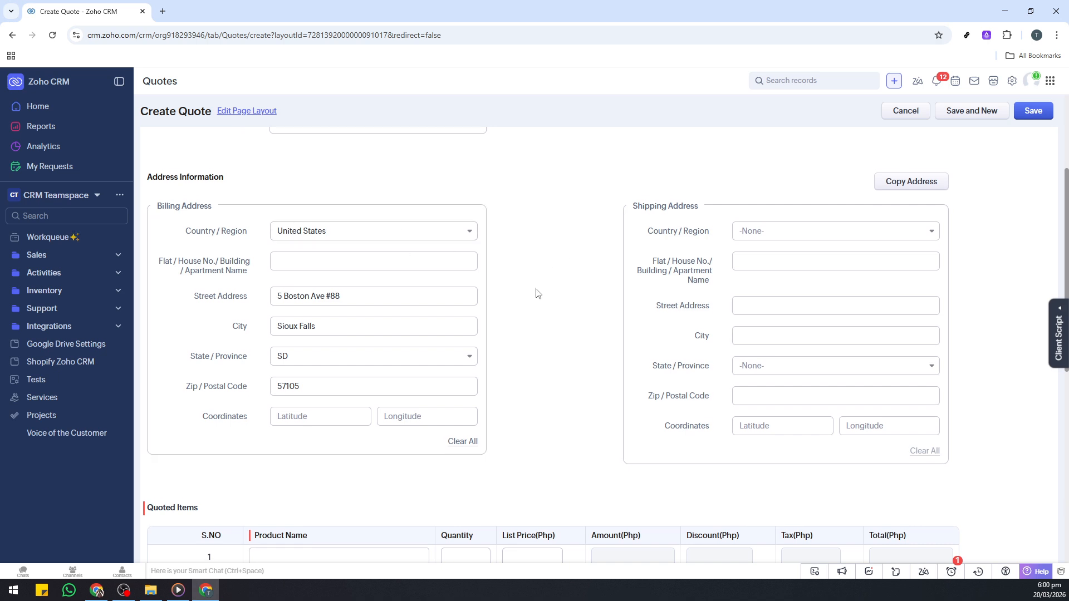
pyautogui.scroll(-4, 538, 293)
pyautogui.tripleClick(209, 285)
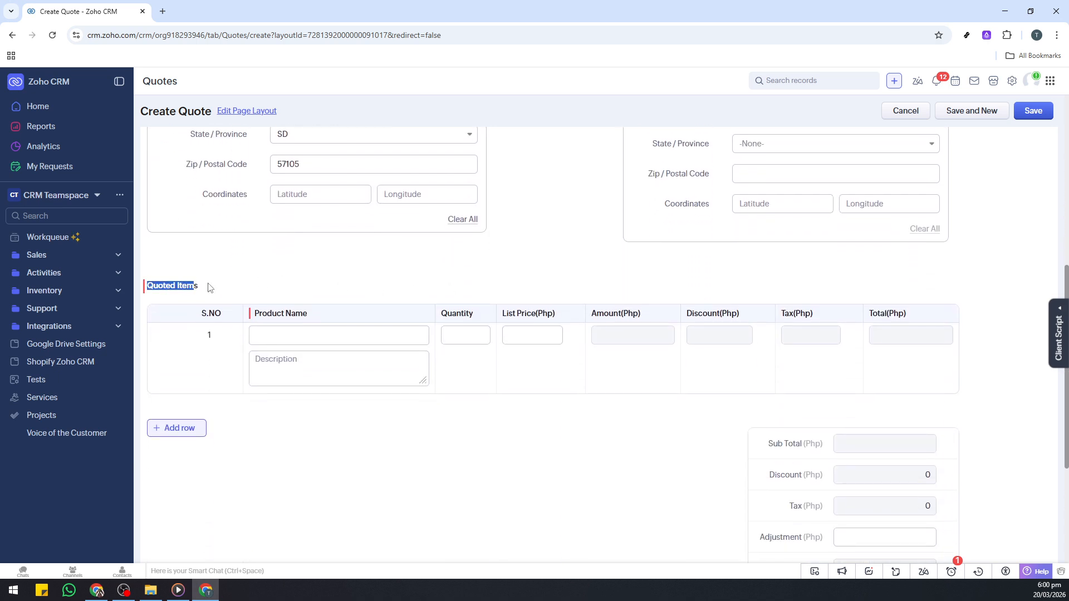
pyautogui.click(261, 282)
pyautogui.click(302, 334)
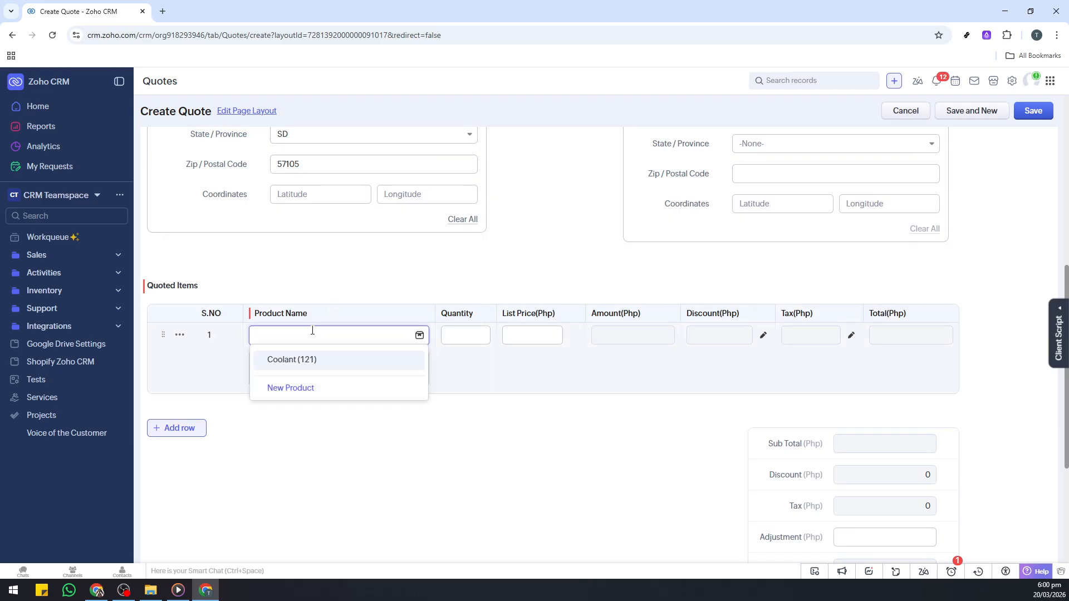
pyautogui.click(304, 361)
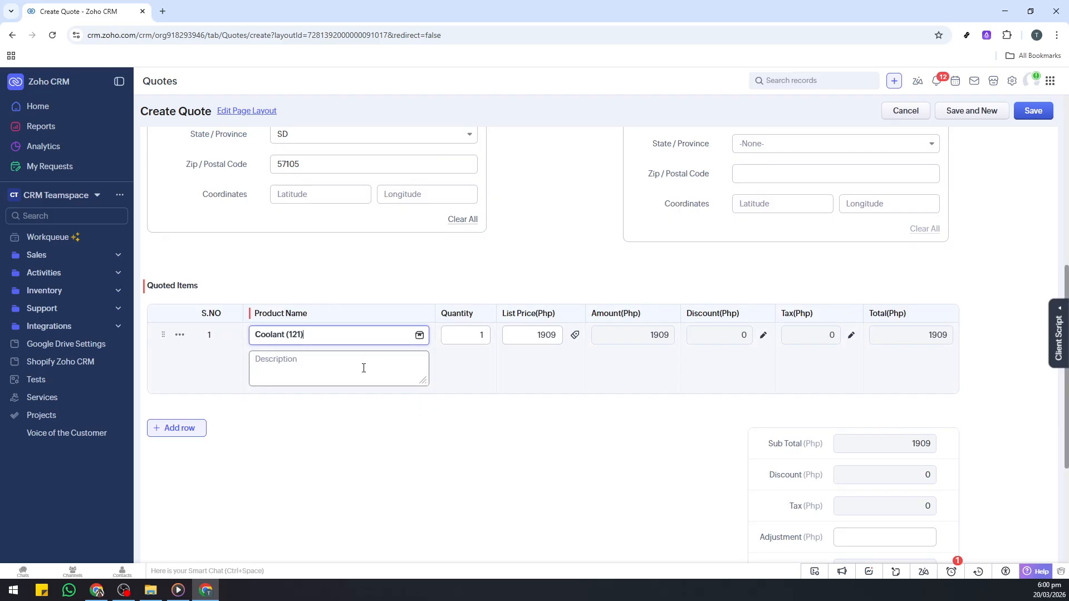
# Set the quantity of the Coolant line item to 100.
pyautogui.click(480, 335)
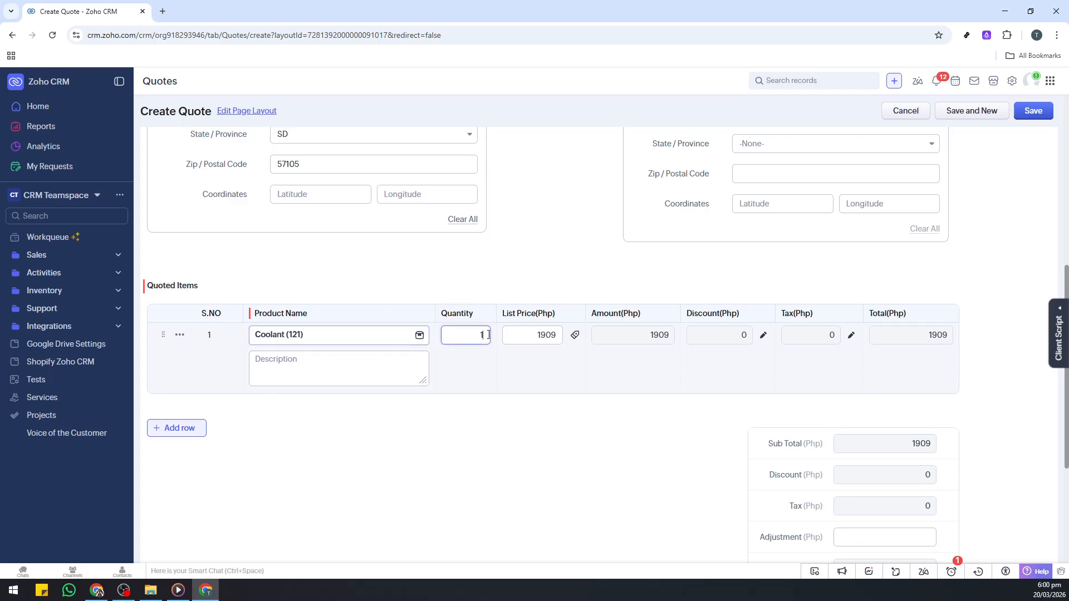
pyautogui.write('00')
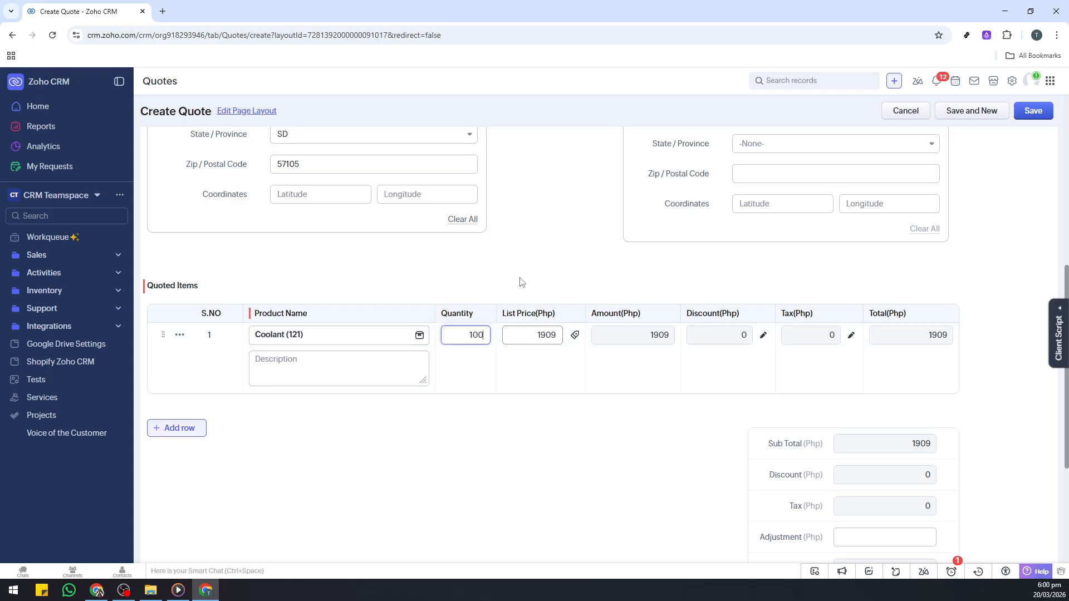
pyautogui.click(545, 281)
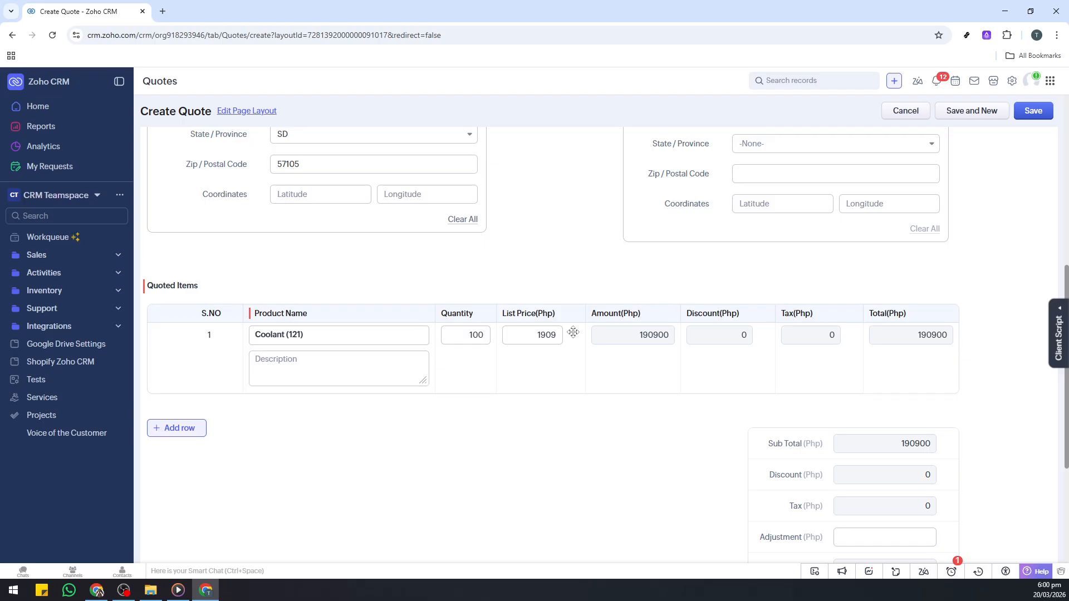
# Set the list price of the Coolant line item to 1900 Php.
pyautogui.click(555, 335)
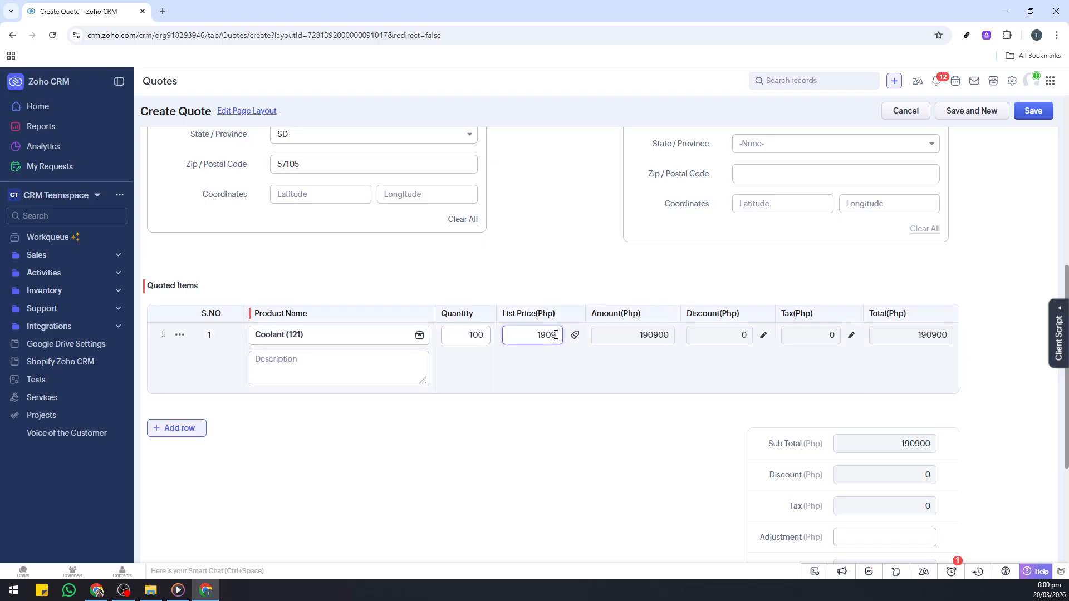
pyautogui.press('BackSpace')
pyautogui.write('0')
pyautogui.click(595, 296)
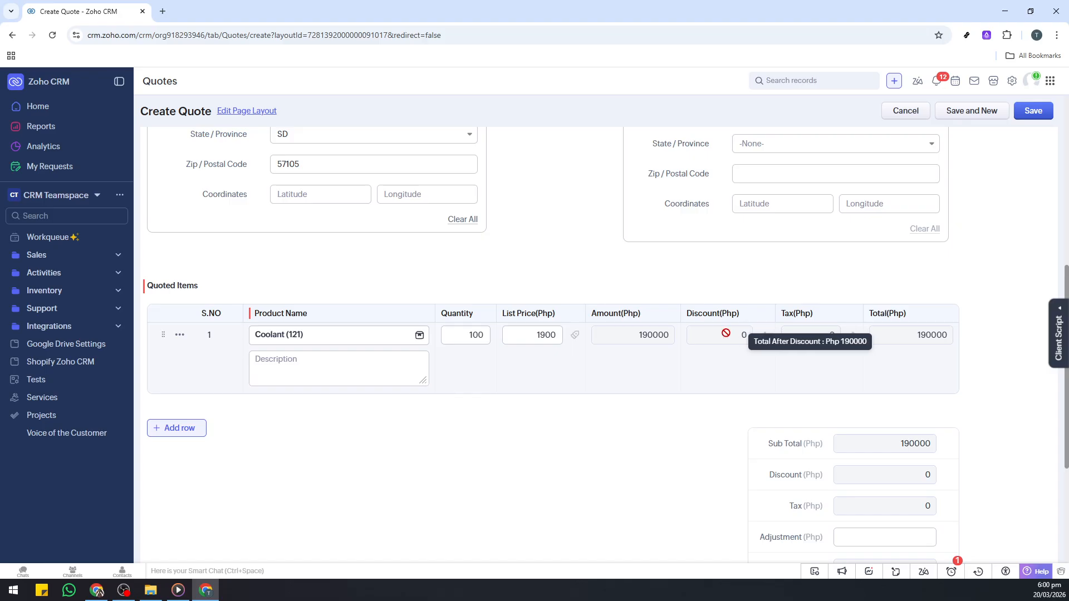
# Review the totals and the remaining sections of the completed quote form, and save the new quote.
pyautogui.scroll(-1, 874, 432)
pyautogui.scroll(-1, 874, 432)
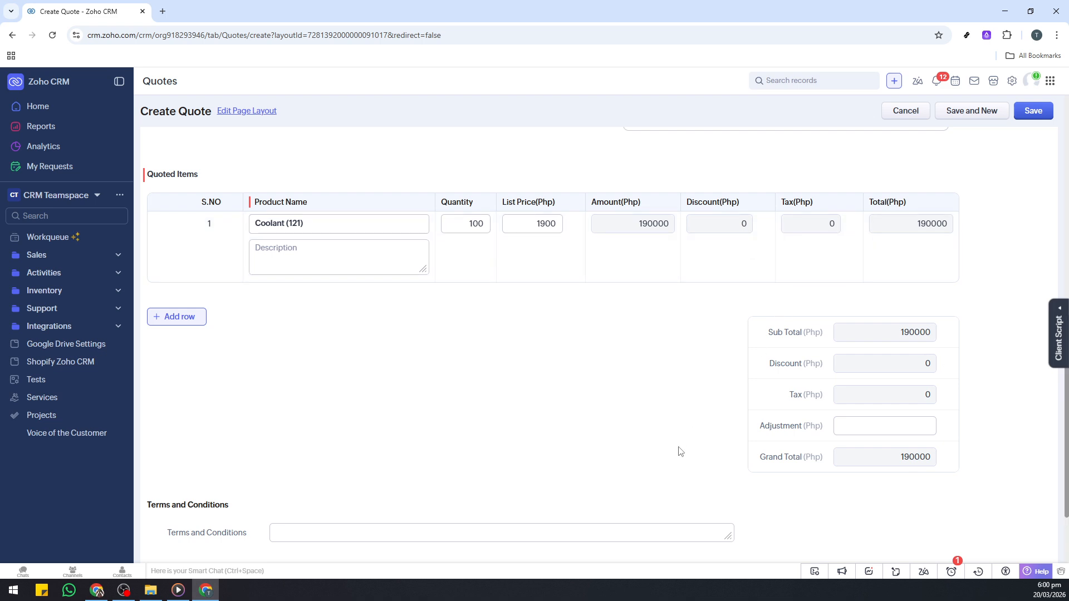
pyautogui.scroll(-1, 695, 446)
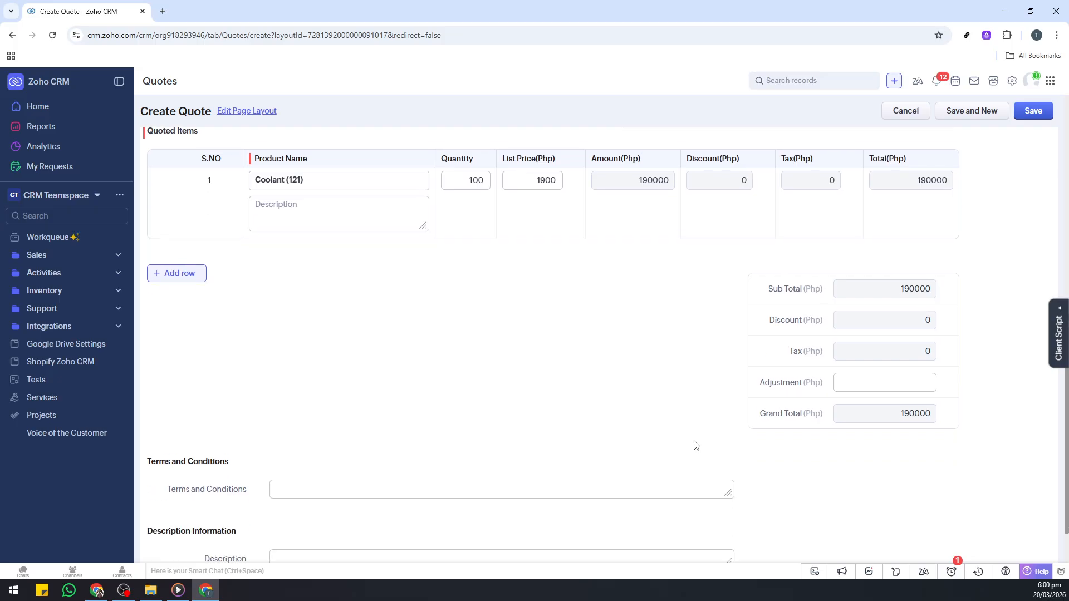
pyautogui.doubleClick(783, 280)
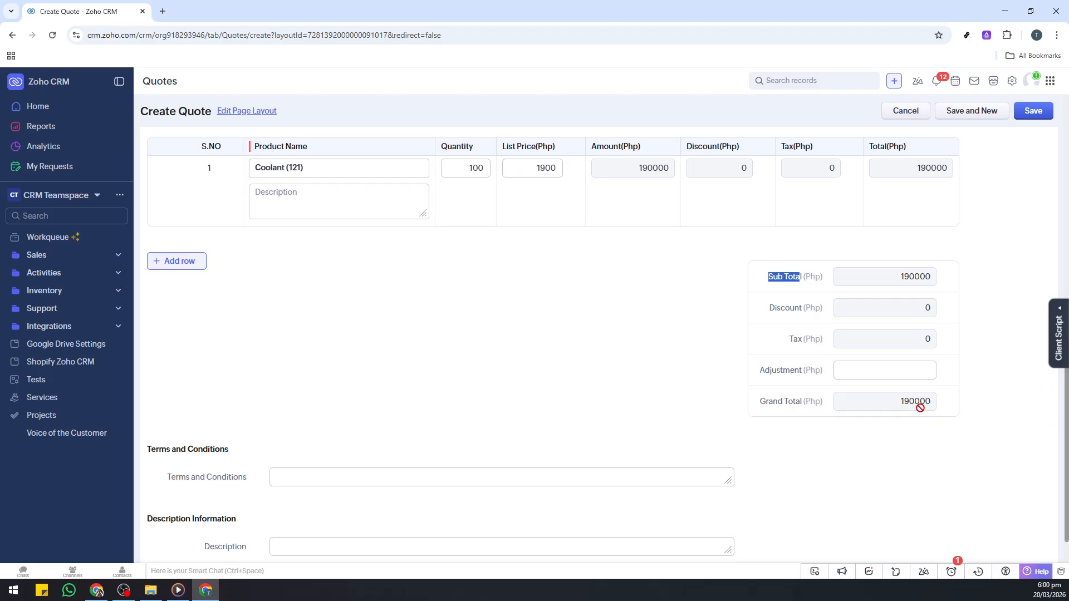
pyautogui.click(893, 426)
pyautogui.scroll(-1, 770, 418)
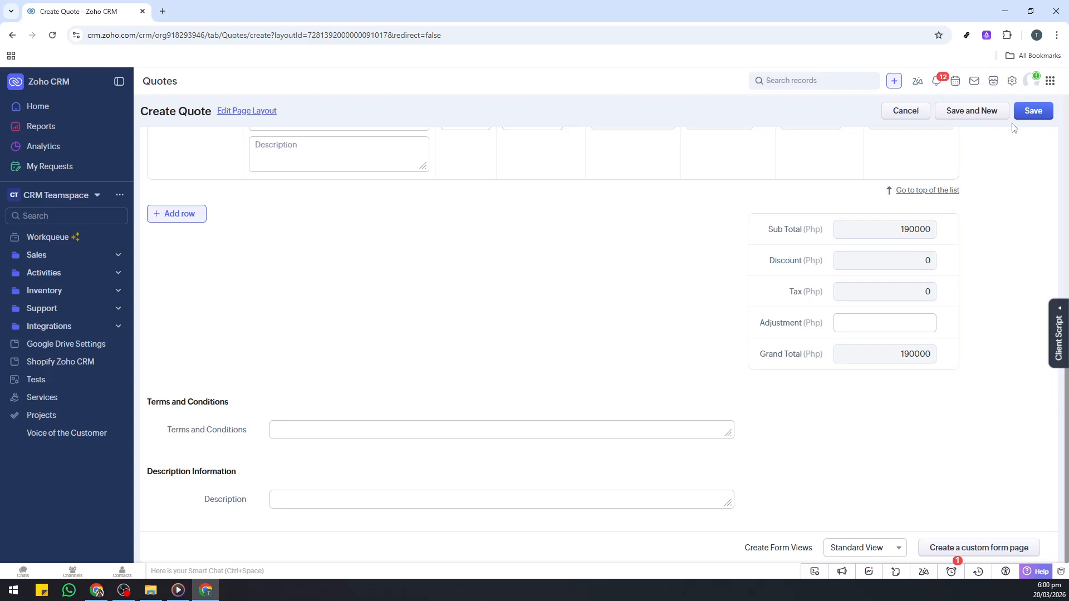
pyautogui.scroll(3, 1016, 195)
pyautogui.scroll(8, 1016, 206)
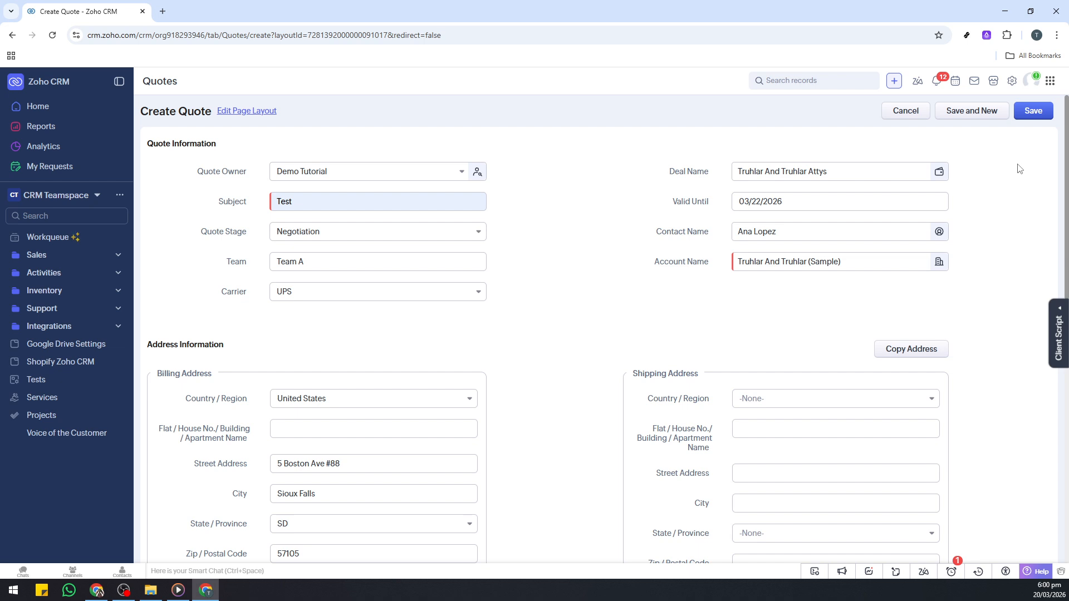
pyautogui.click(1033, 111)
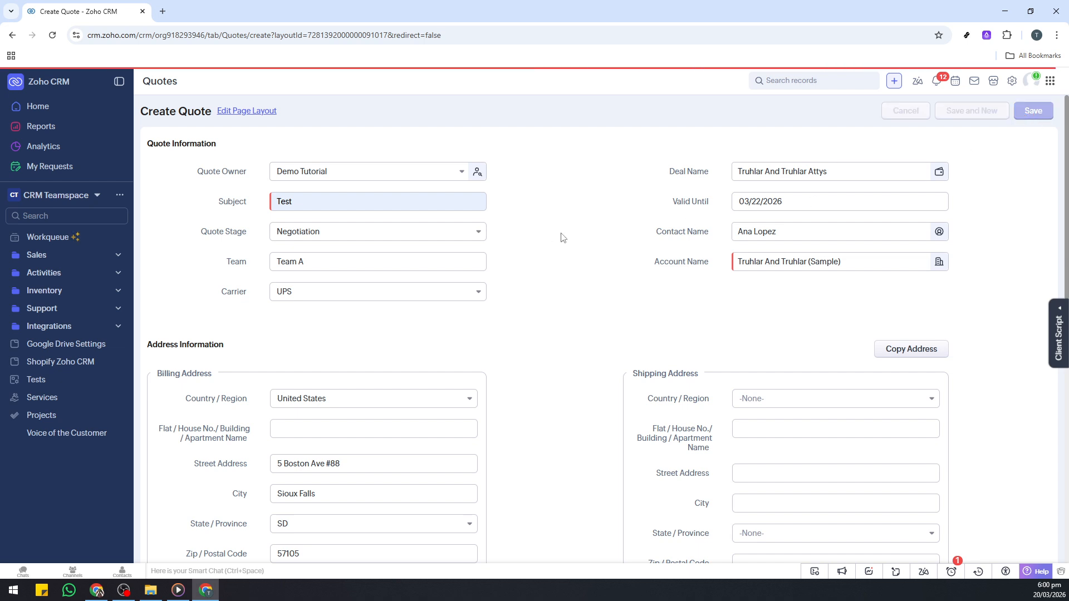